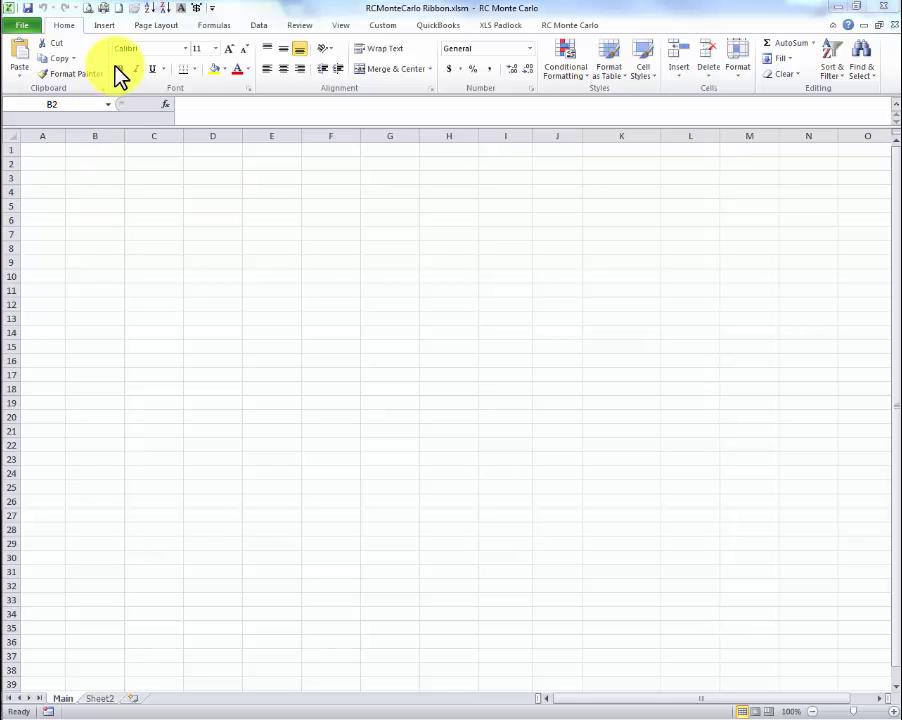
- Enter the column headings Distance, Drag Factor and Speed in cells B2, C2 and D2
click(560, 27)
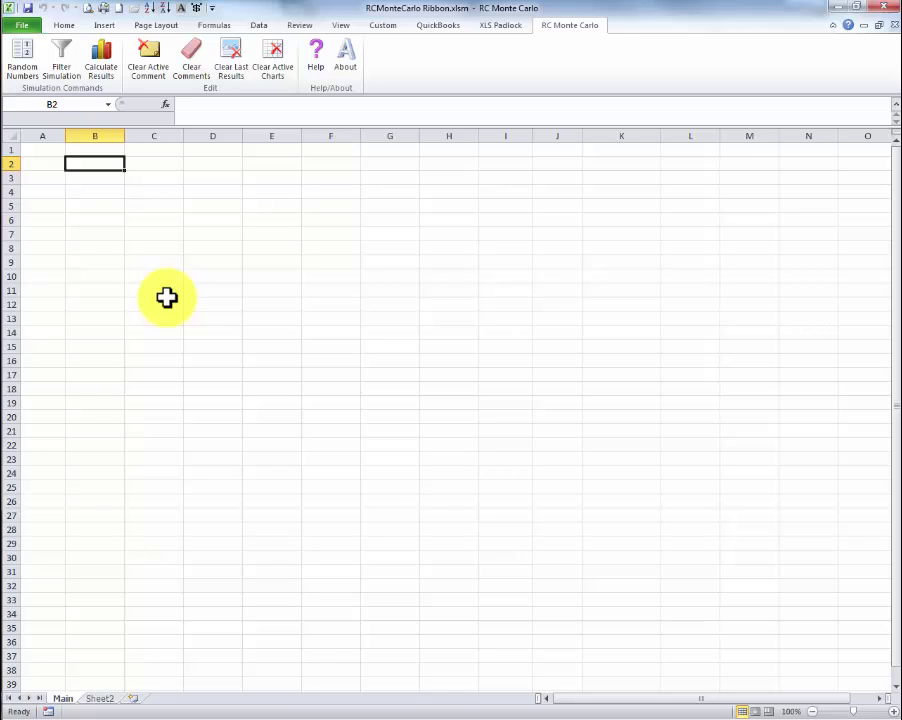
text(Dist)
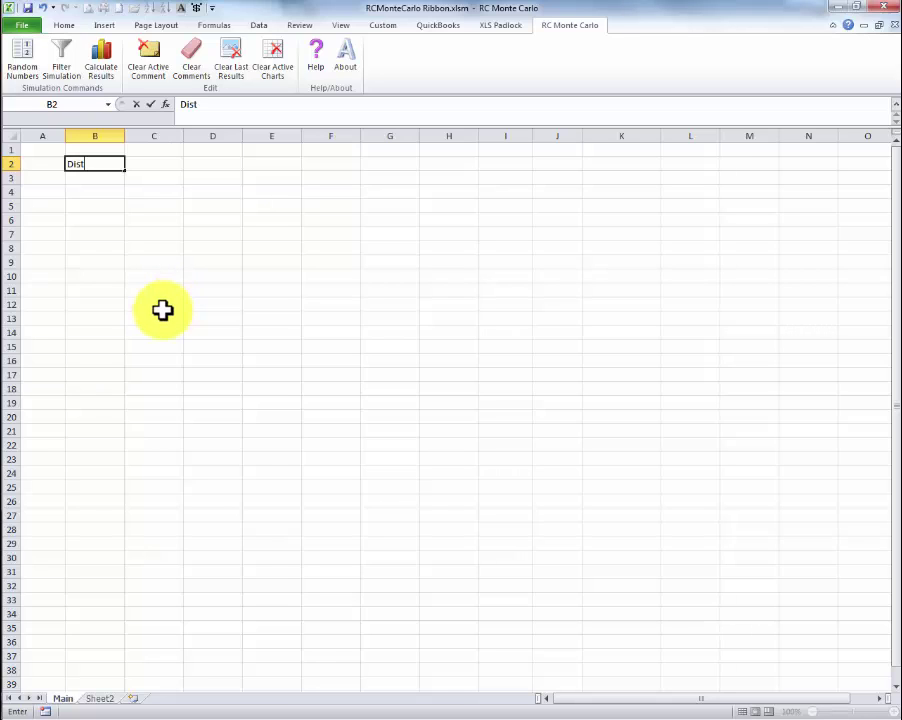
text(ance)
key(Tab)
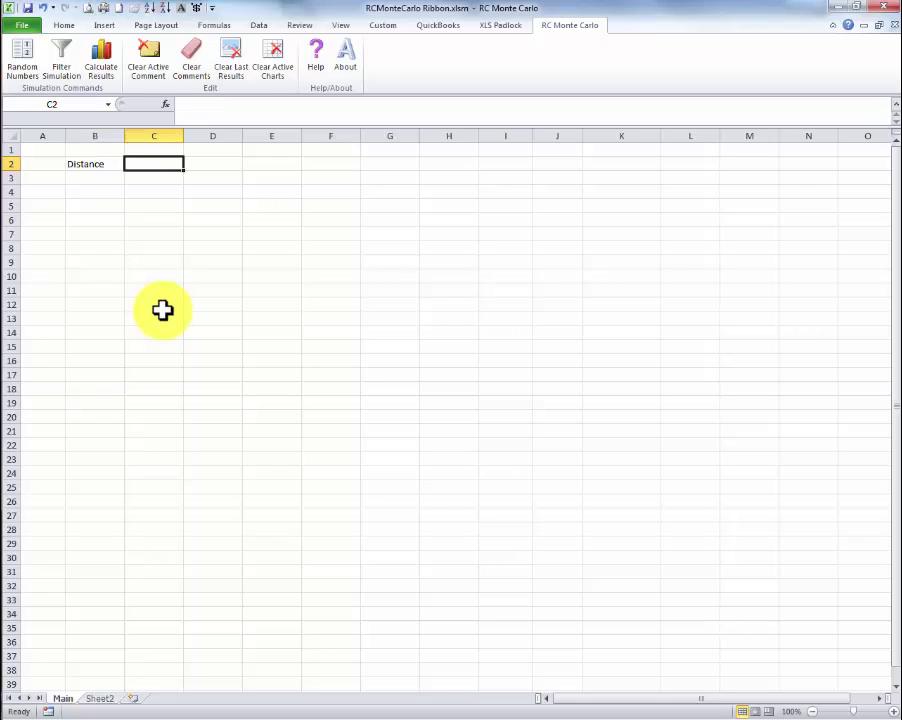
text(Drag)
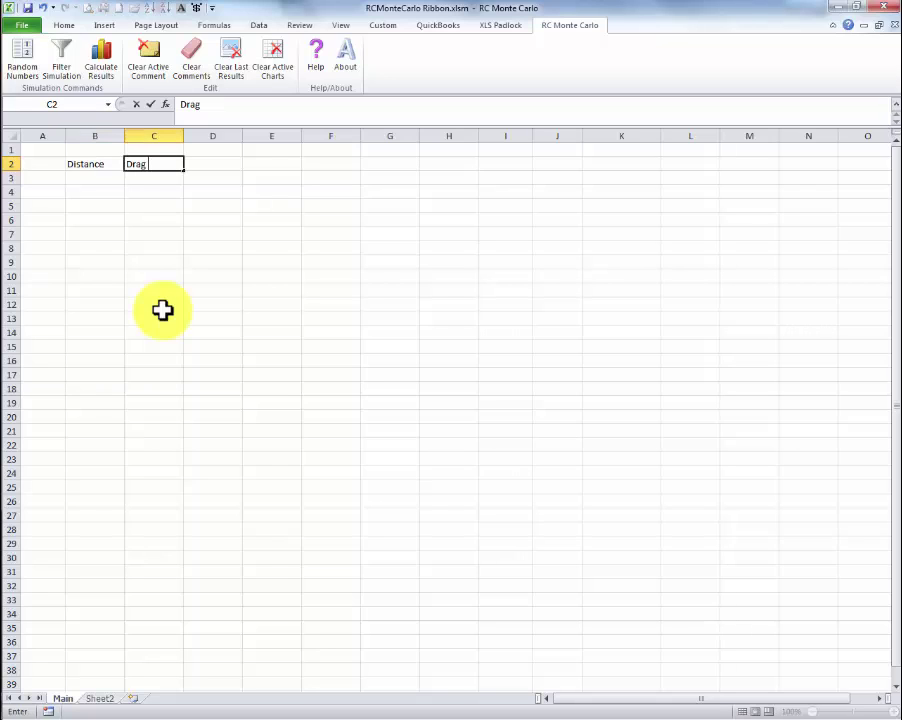
text( Factor)
key(Tab)
text(Speed)
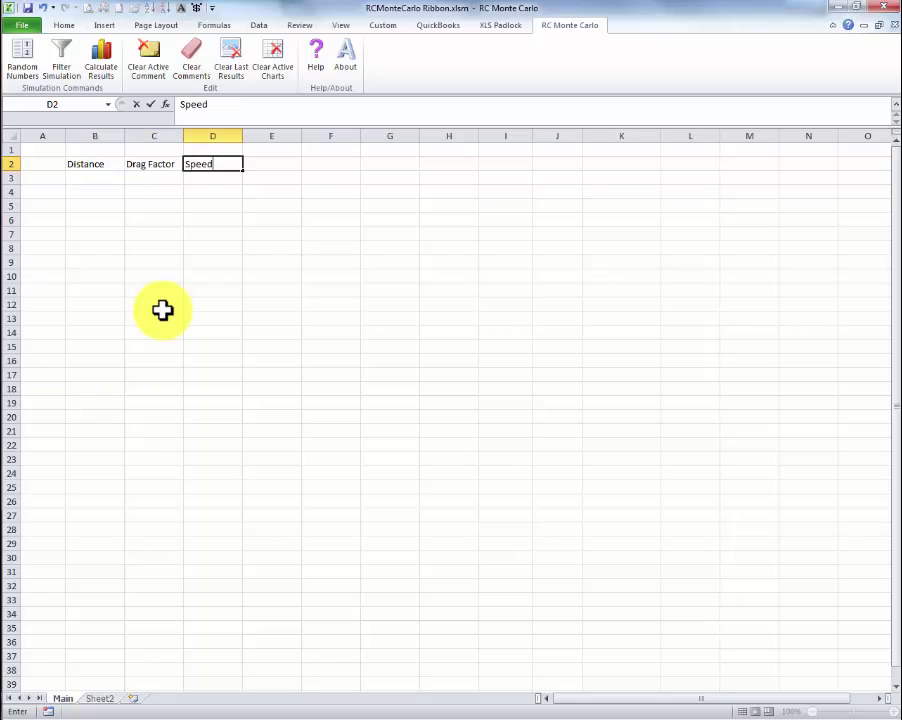
key(Return)
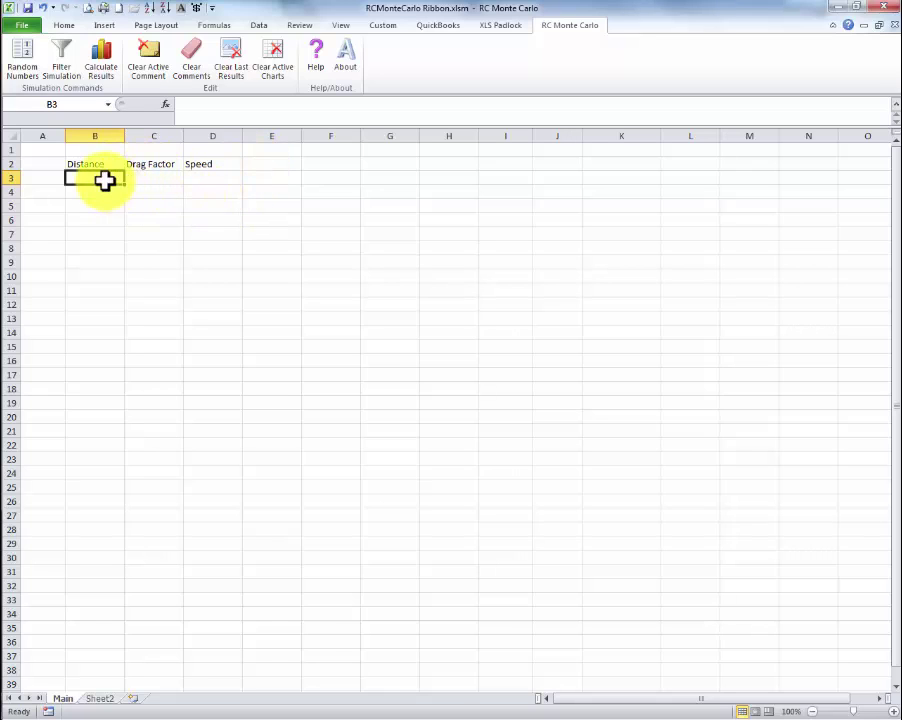
- Generate 15000 uniformly distributed random distances starting in cell B3, with a lower limit of 95 and an upper limit of 110
click(15, 62)
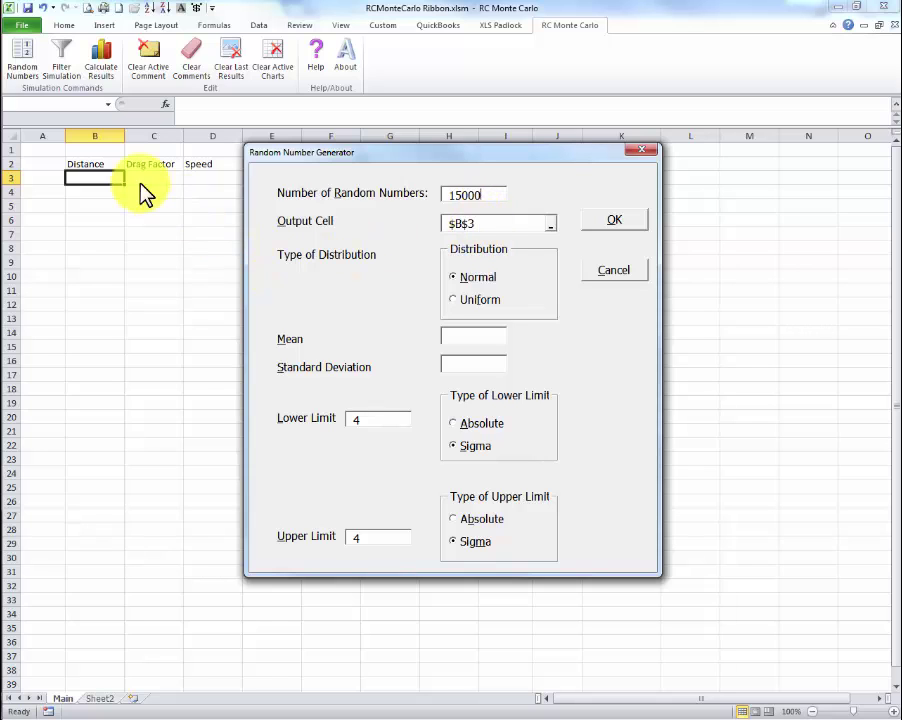
click(455, 300)
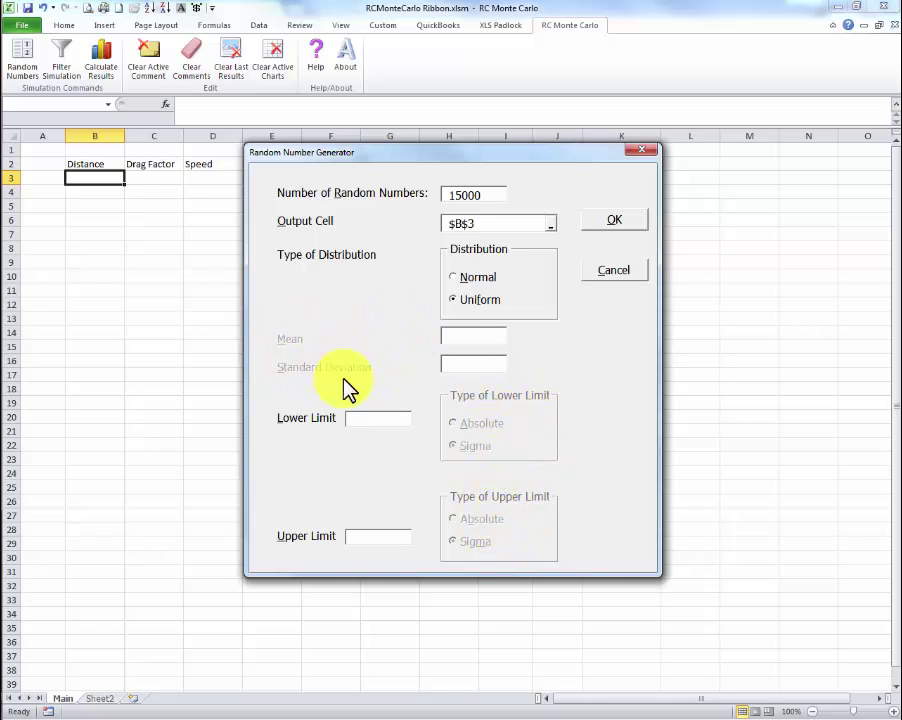
click(459, 338)
click(464, 372)
text(95)
key(Tab)
text(110)
click(610, 219)
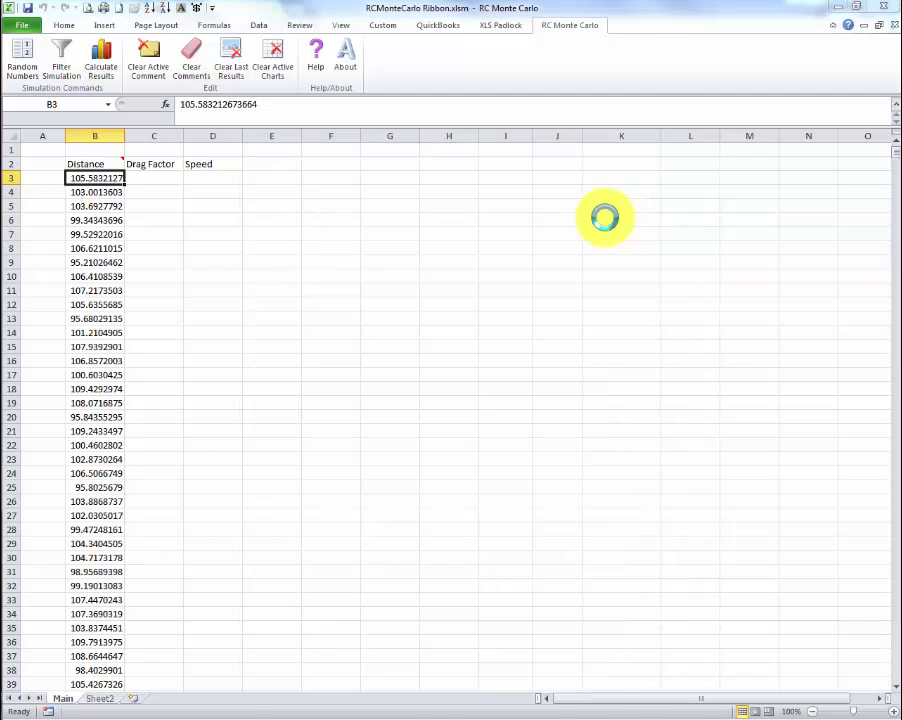
mouse_move(118, 163)
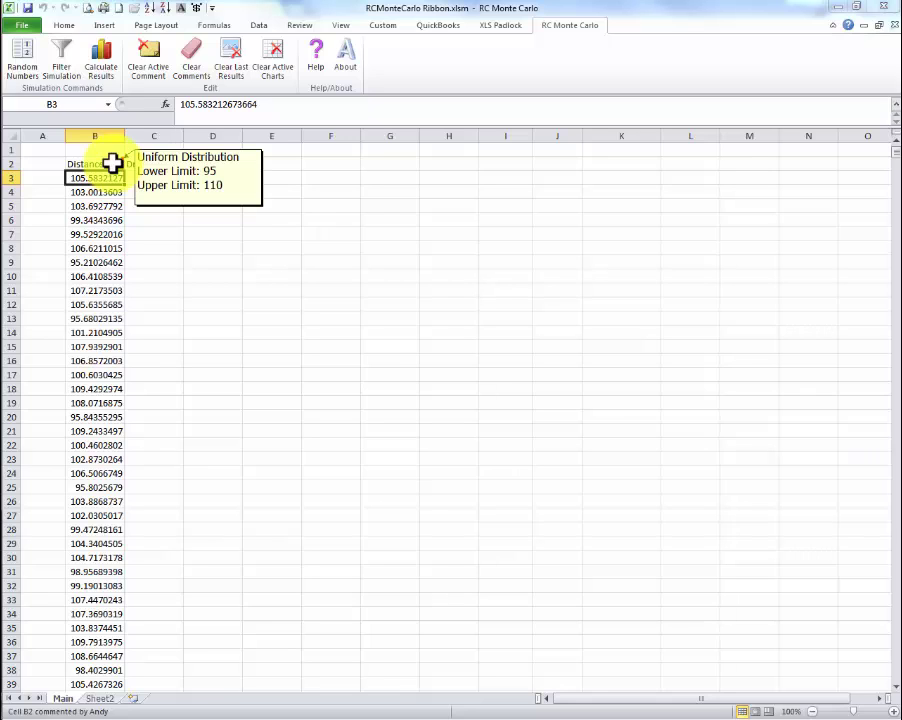
- Set up a random number run for the drag factor in C3 with normal distribution, mean .75 and standard deviation .05
click(142, 177)
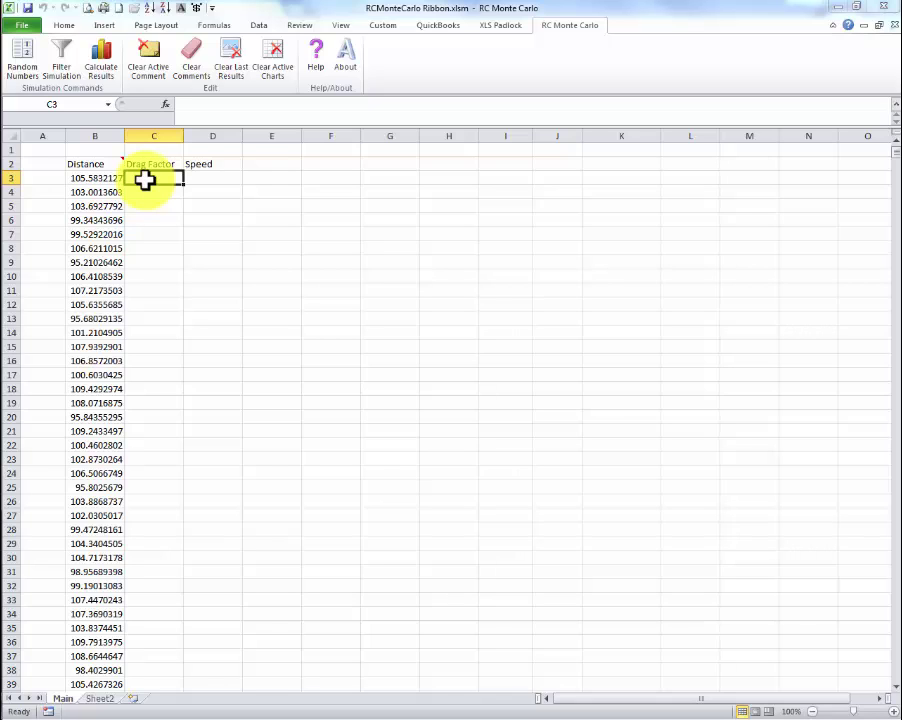
key(alt)
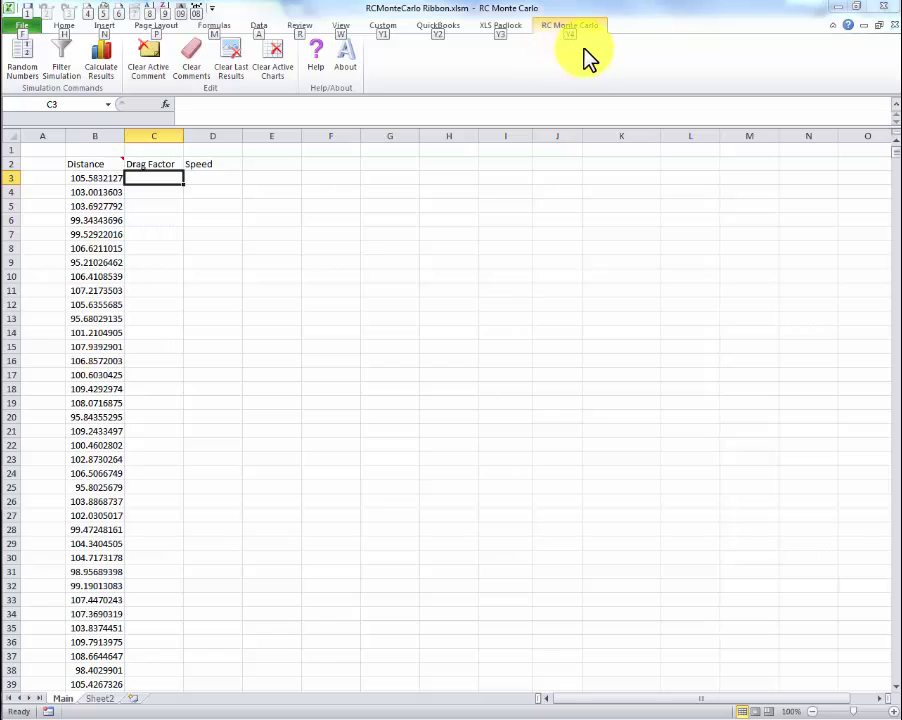
key(y)
key(4)
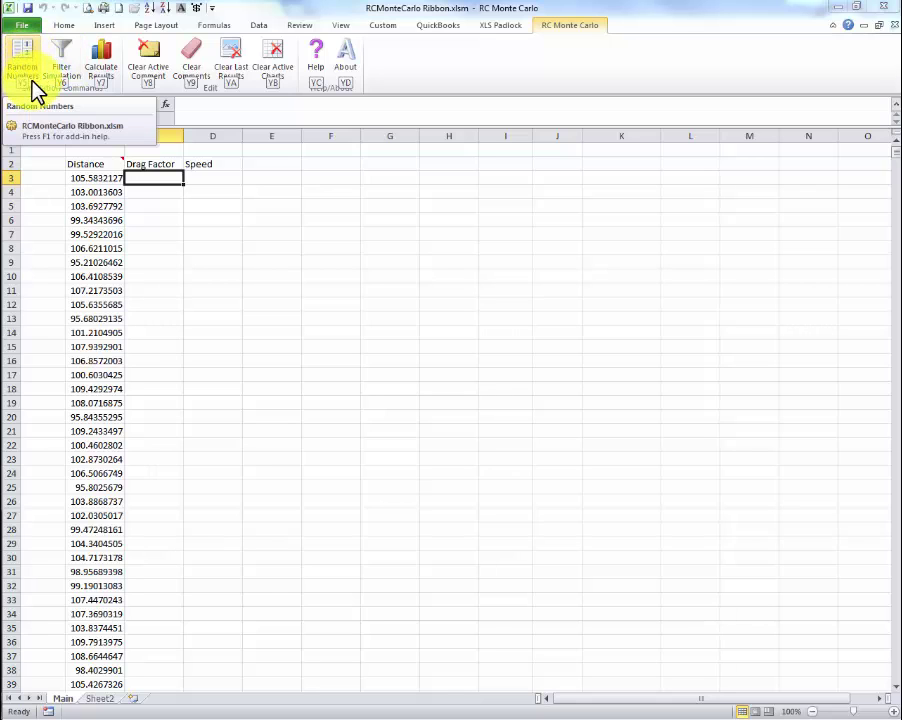
click(31, 80)
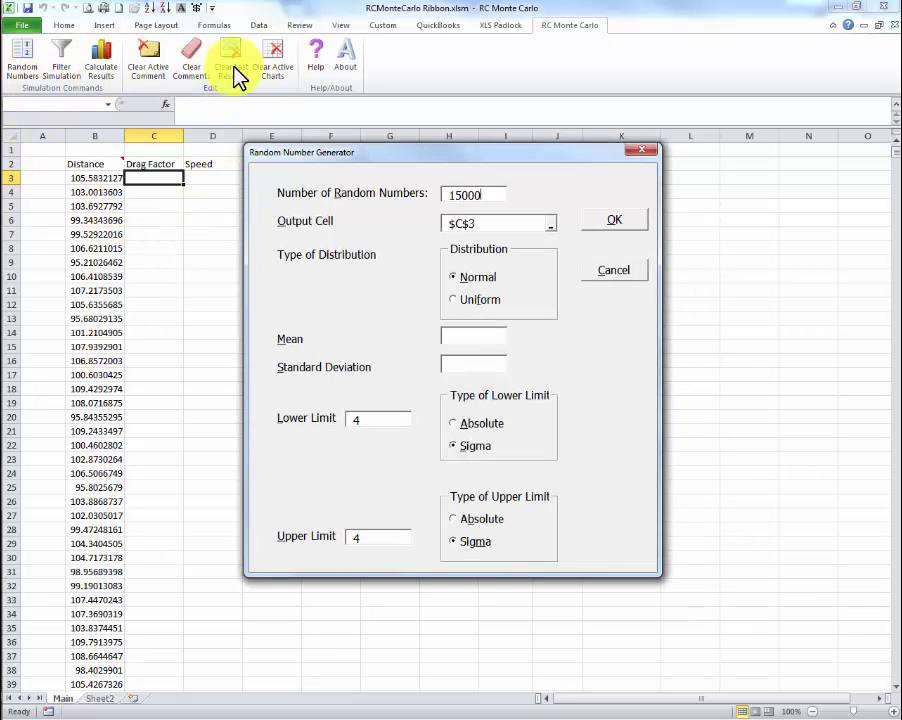
click(481, 226)
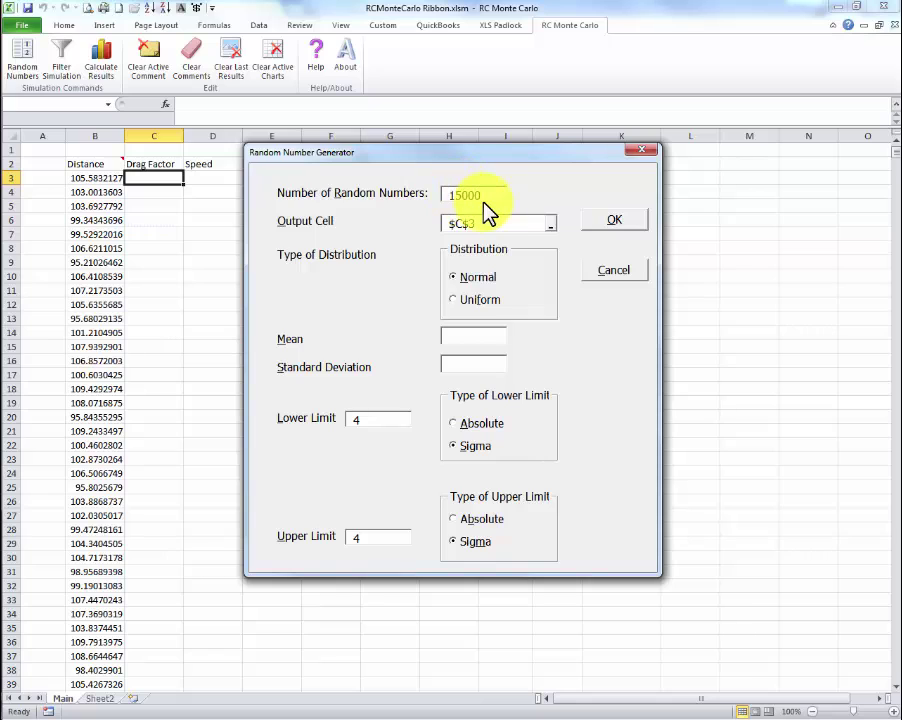
click(467, 334)
text(.75)
key(Tab)
text(.05)
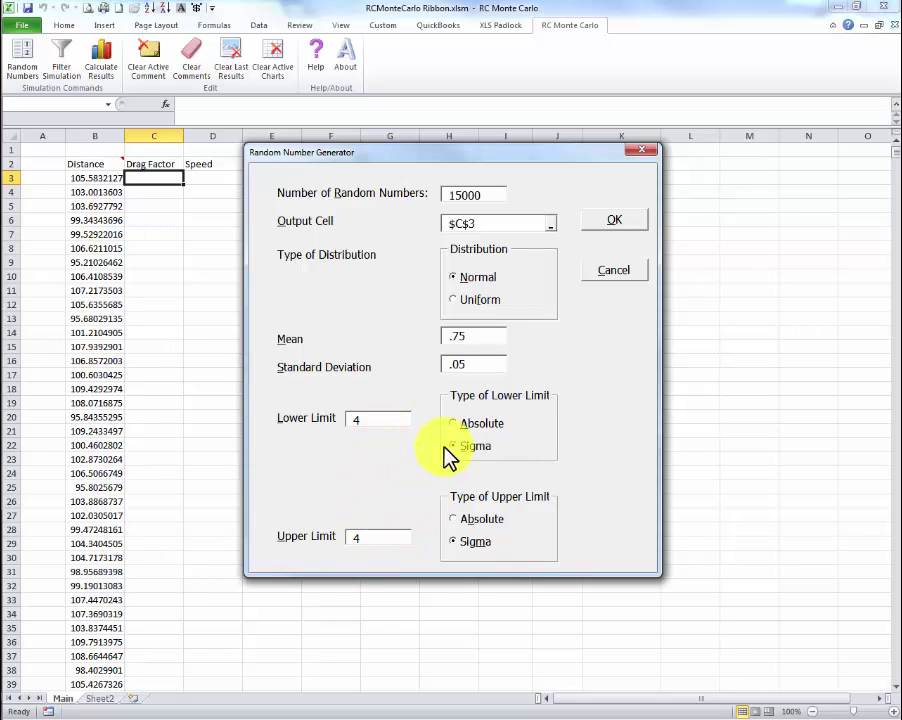
- Try absolute lower and upper limit types with a lower limit of .5
click(459, 423)
click(455, 518)
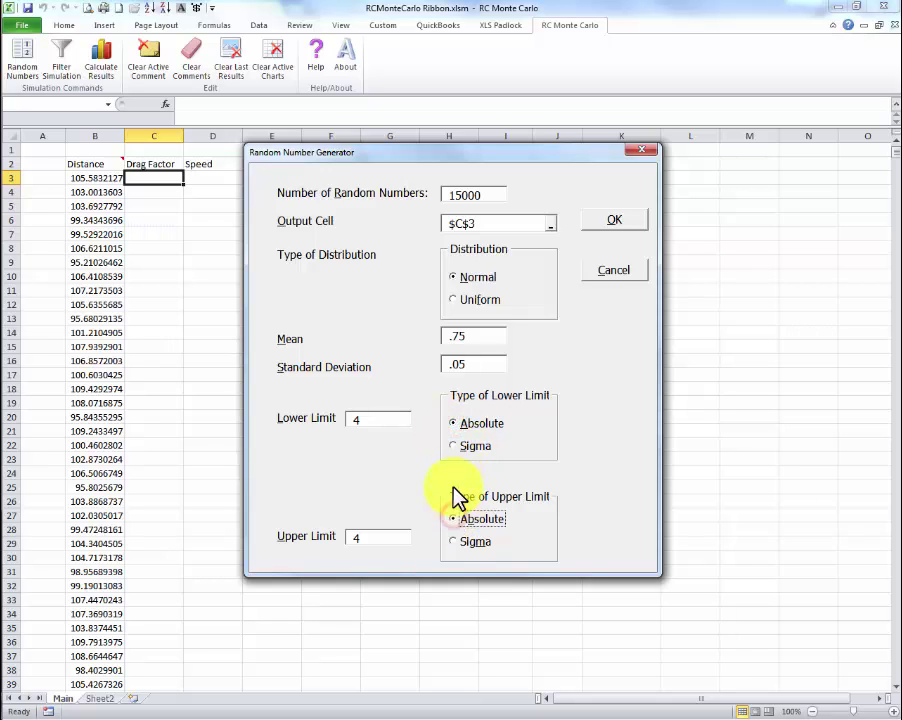
click(453, 541)
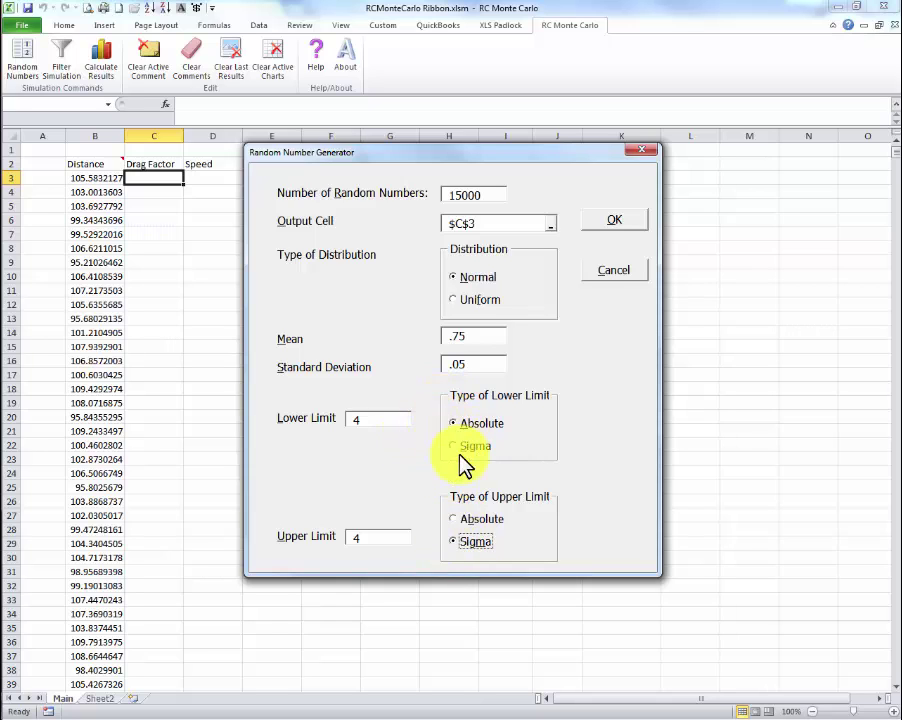
click(455, 520)
click(368, 418)
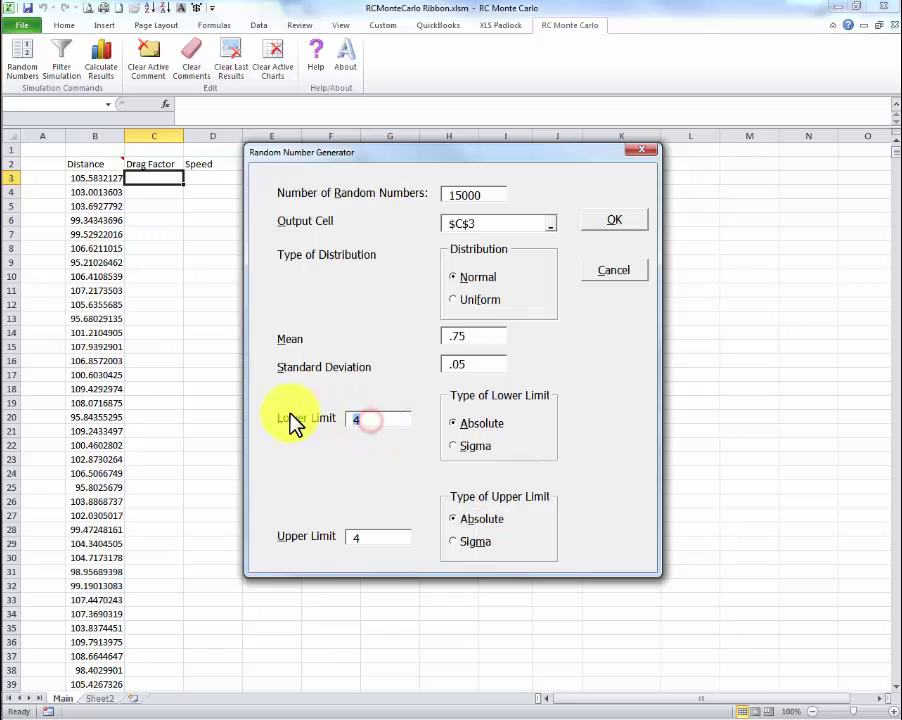
key(BackSpace)
text(.5)
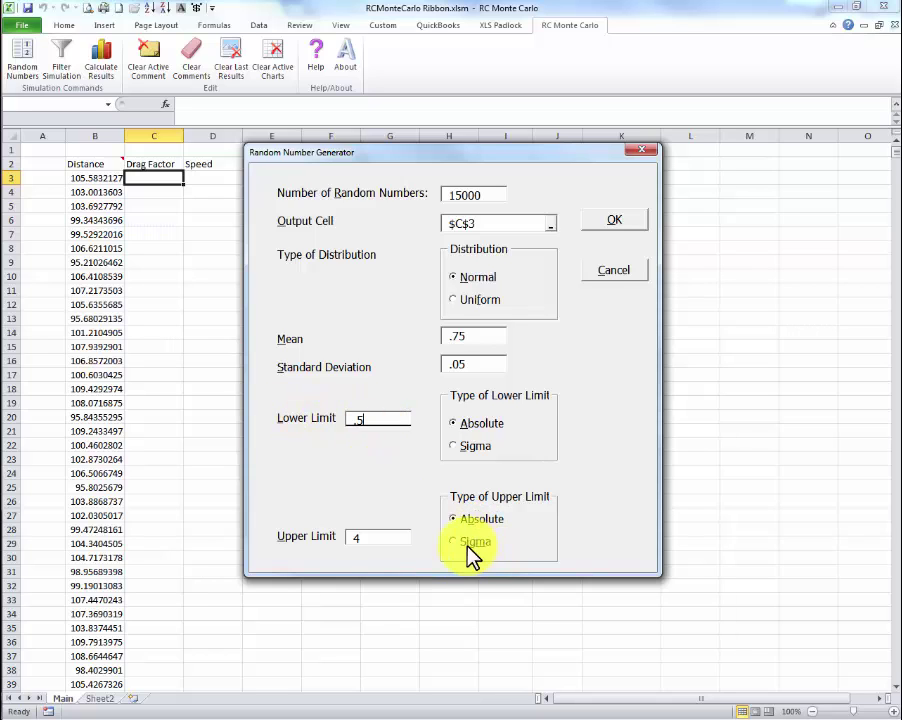
- Set both limit types to Sigma with a lower limit of 4, and generate the drag factor numbers
click(455, 542)
click(457, 447)
drag(378, 420, 322, 418)
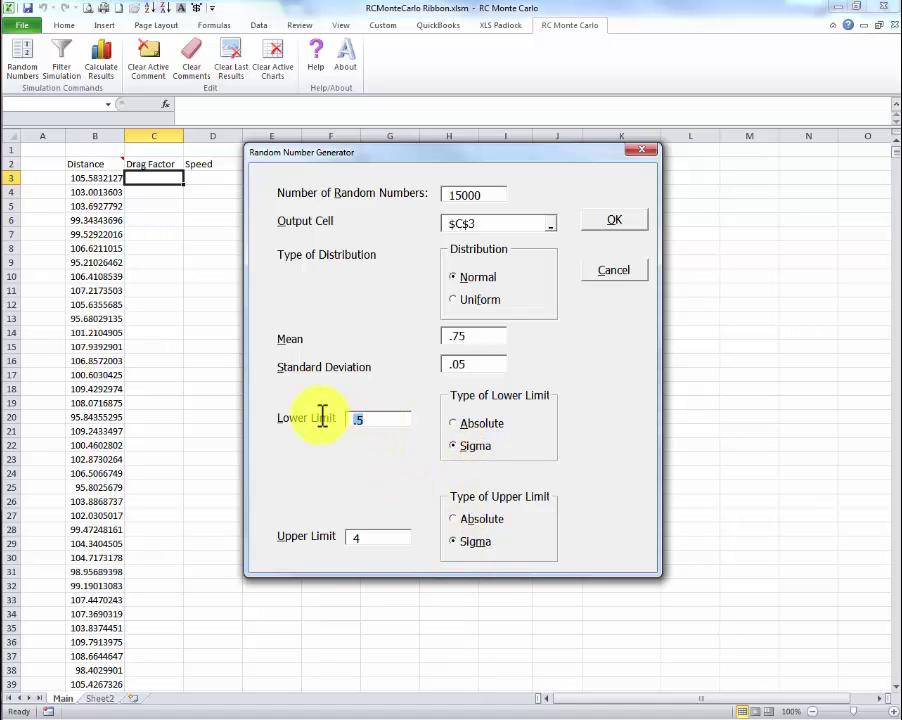
text(4)
click(606, 222)
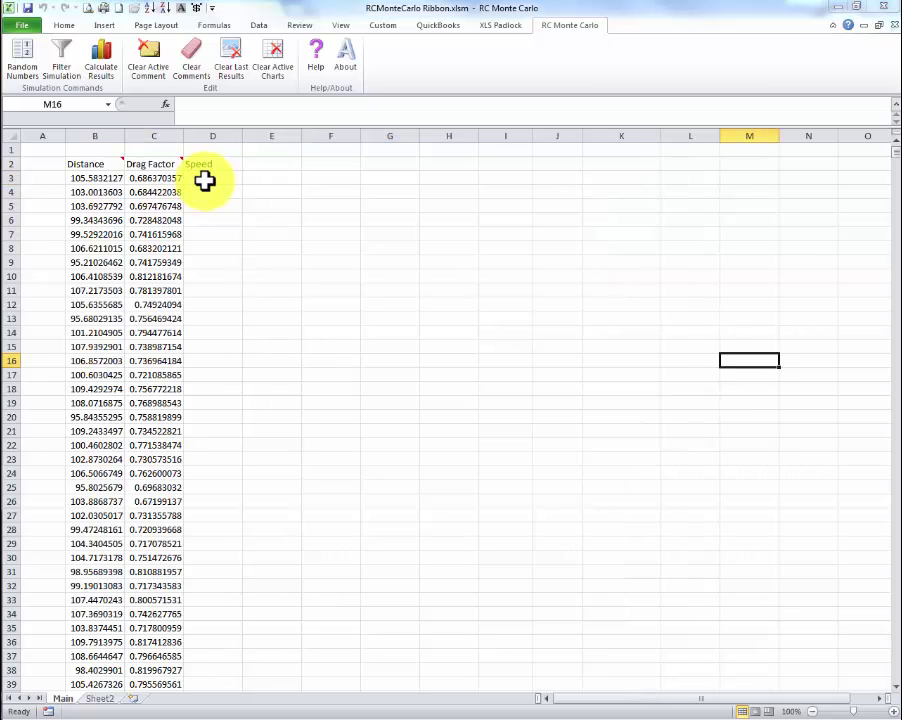
- Enter the speed formula =SQRT(30*B3*C3) in cell D3
click(205, 179)
text(=sqrt(30*)
click(111, 177)
text(*)
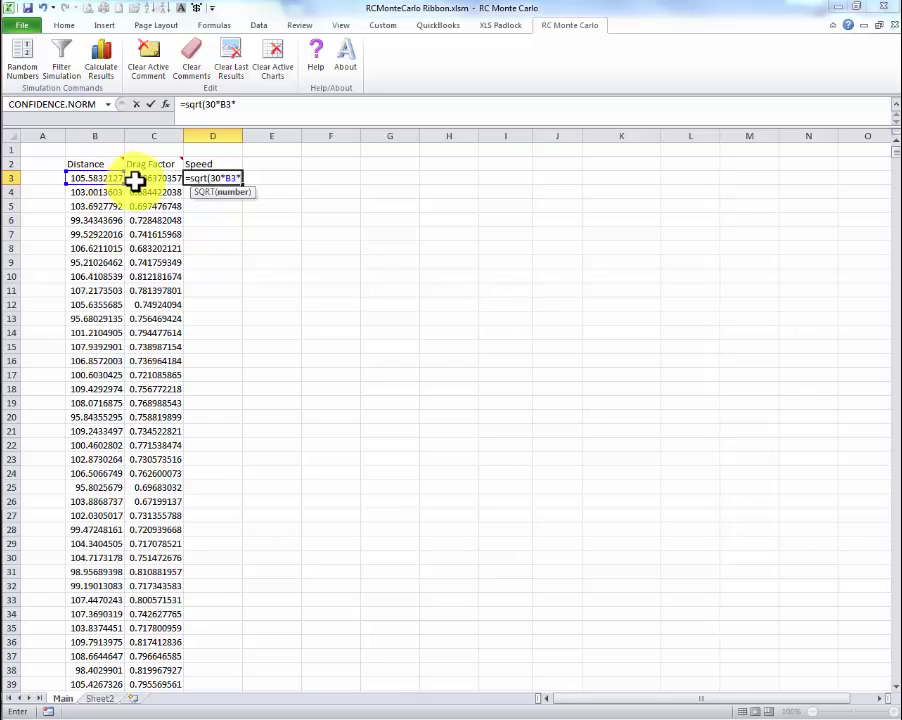
click(136, 178)
text())
key(Return)
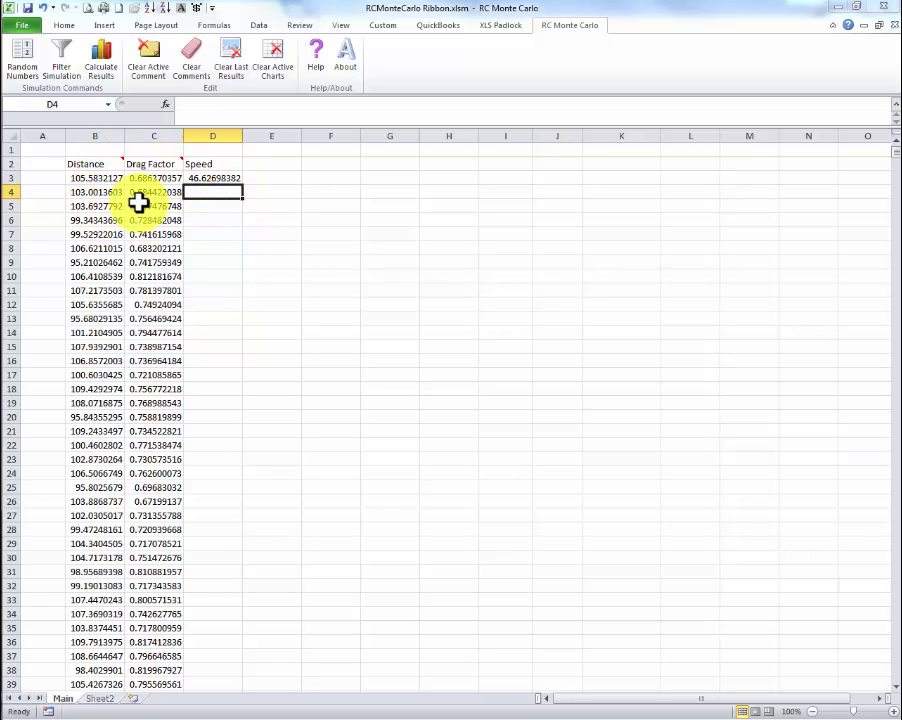
- Fill the speed formula down for all generated rows and insert an empty column before the Speed column
click(210, 178)
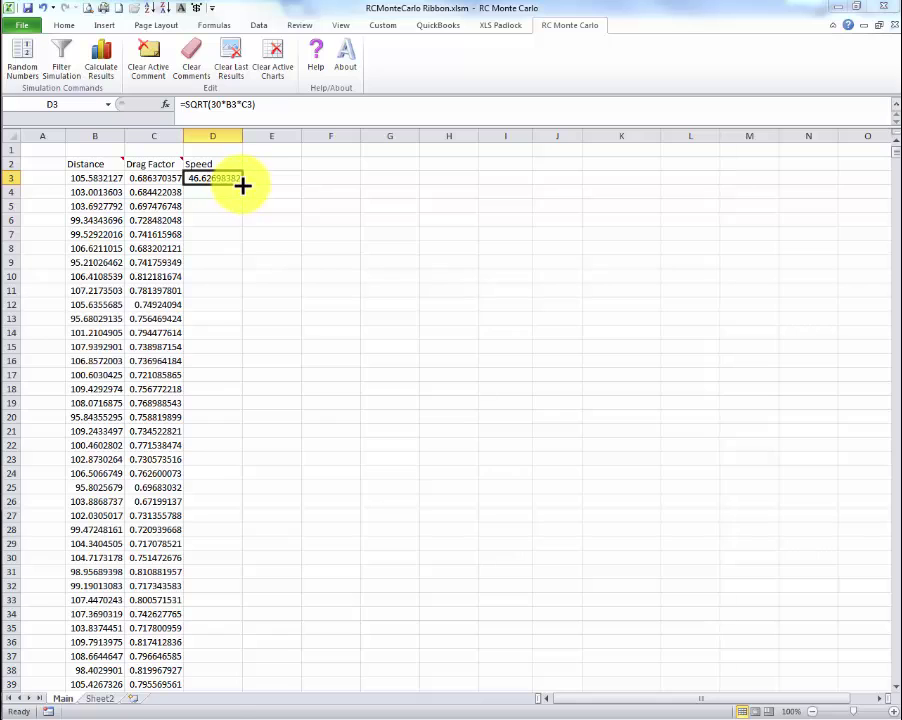
mouse_move(242, 184)
mouse_down()
mouse_move(240, 672)
mouse_move(232, 184)
mouse_up()
double_click(241, 183)
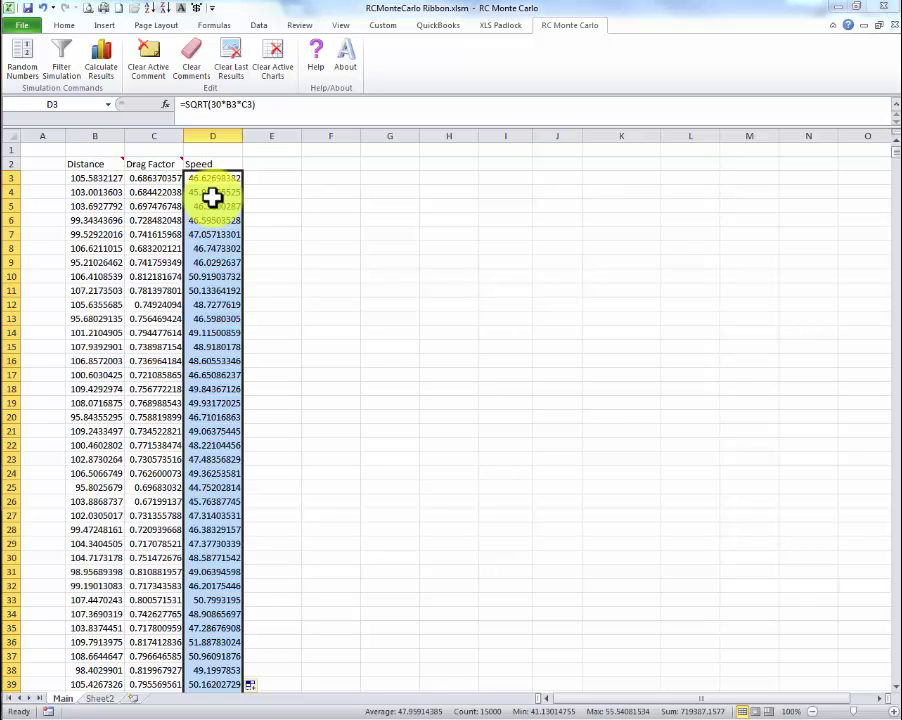
right_click(212, 133)
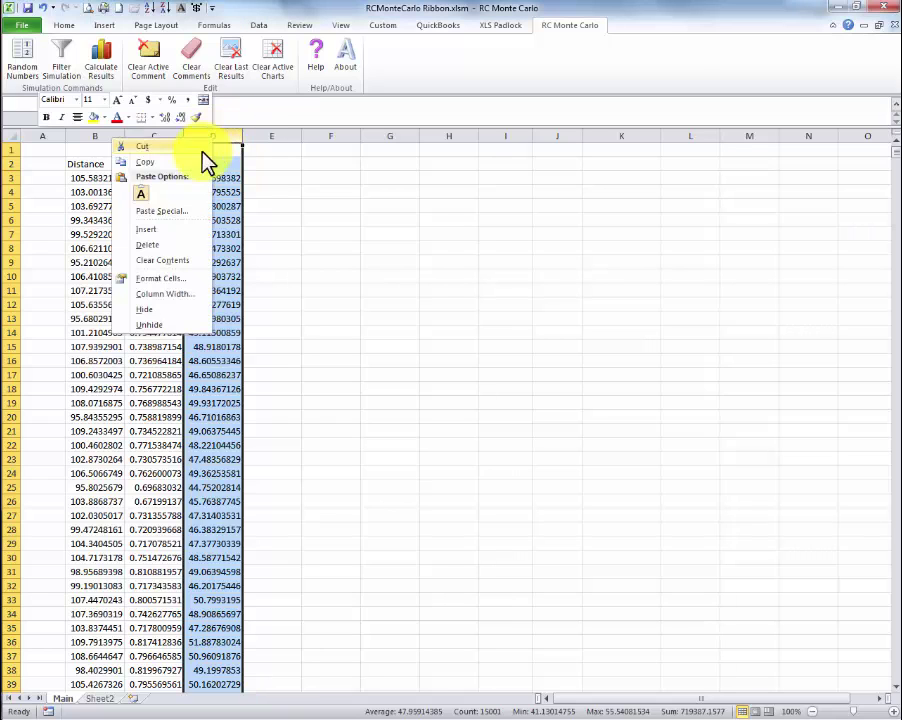
click(168, 229)
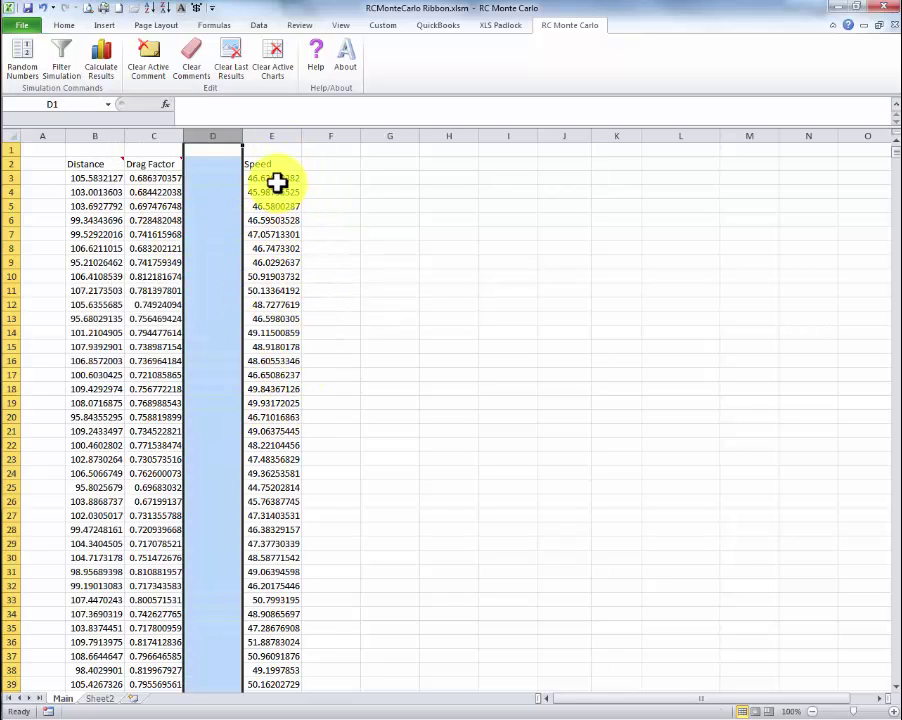
- Calculate the simulation results for the speeds starting at E3, with the output placed at cell G2
click(277, 180)
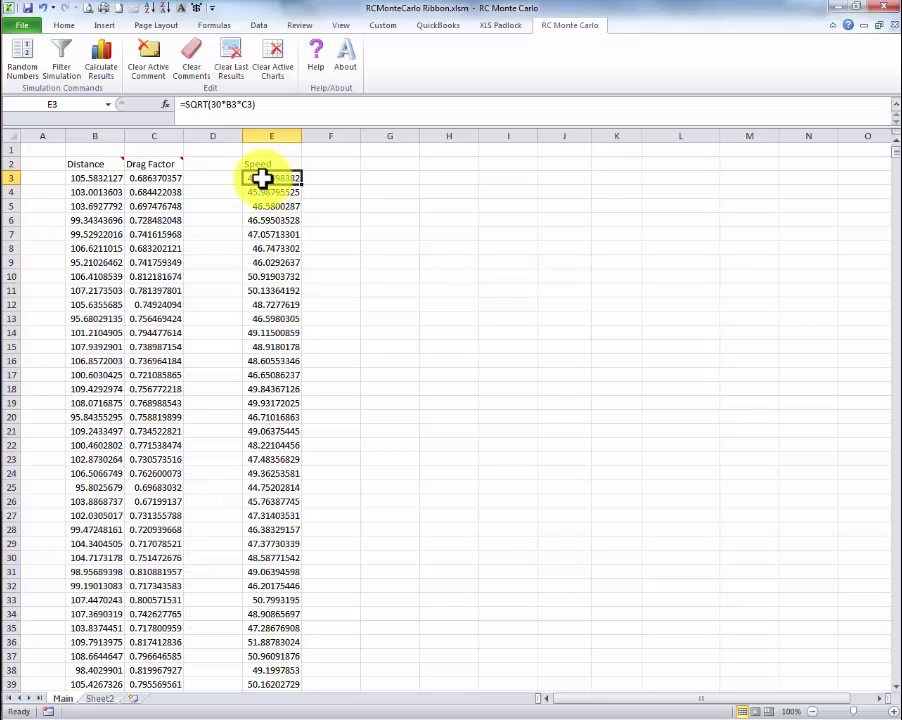
click(100, 58)
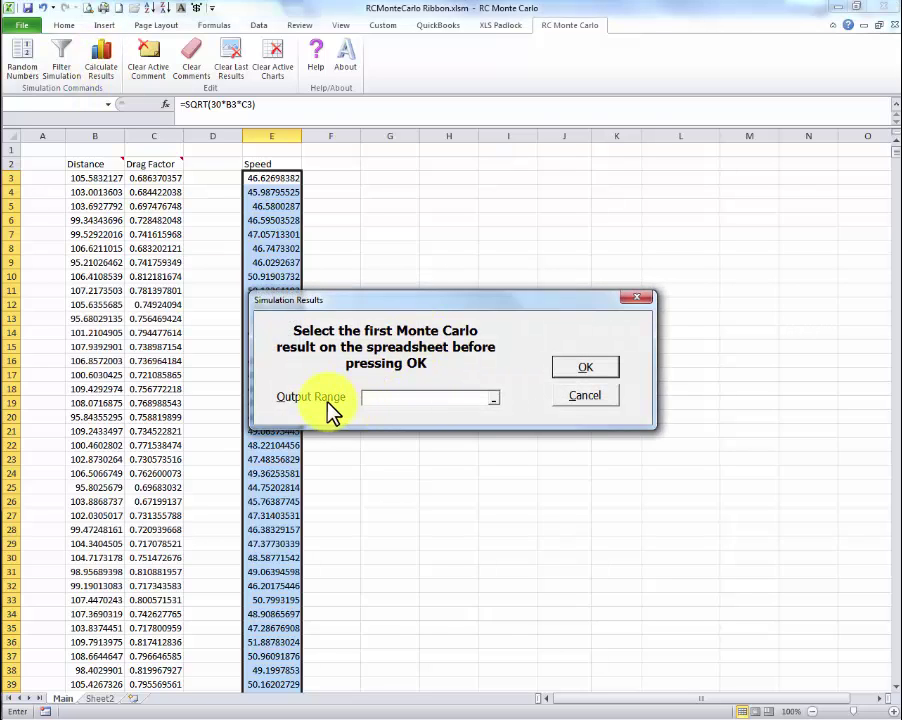
click(493, 399)
click(385, 166)
key(Return)
click(582, 368)
click(580, 368)
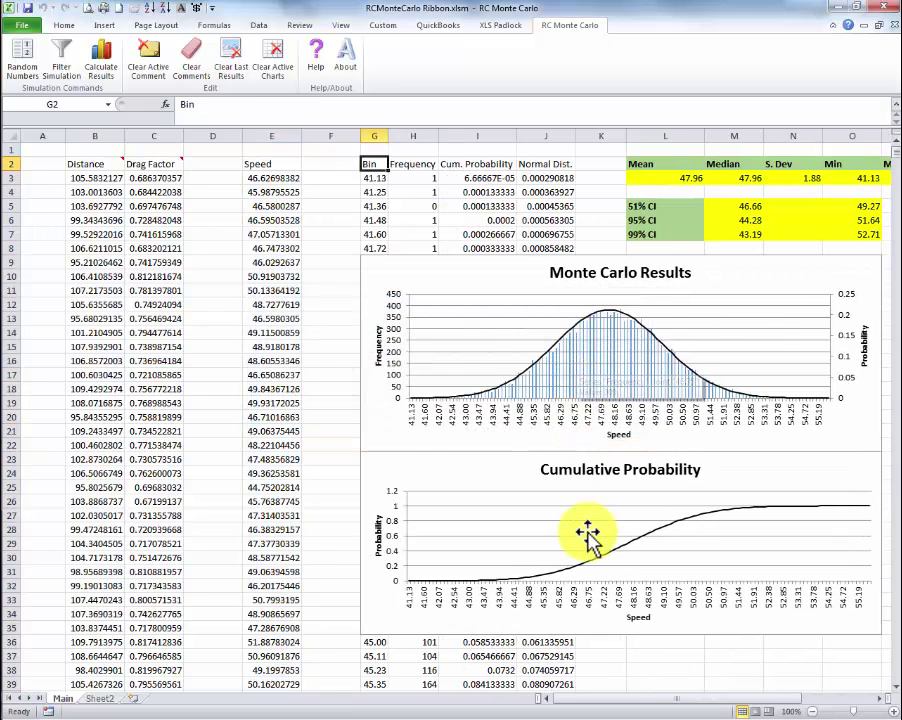
- Examine the speed statistics, confidence intervals and the Monte Carlo Results chart
drag(632, 699, 700, 709)
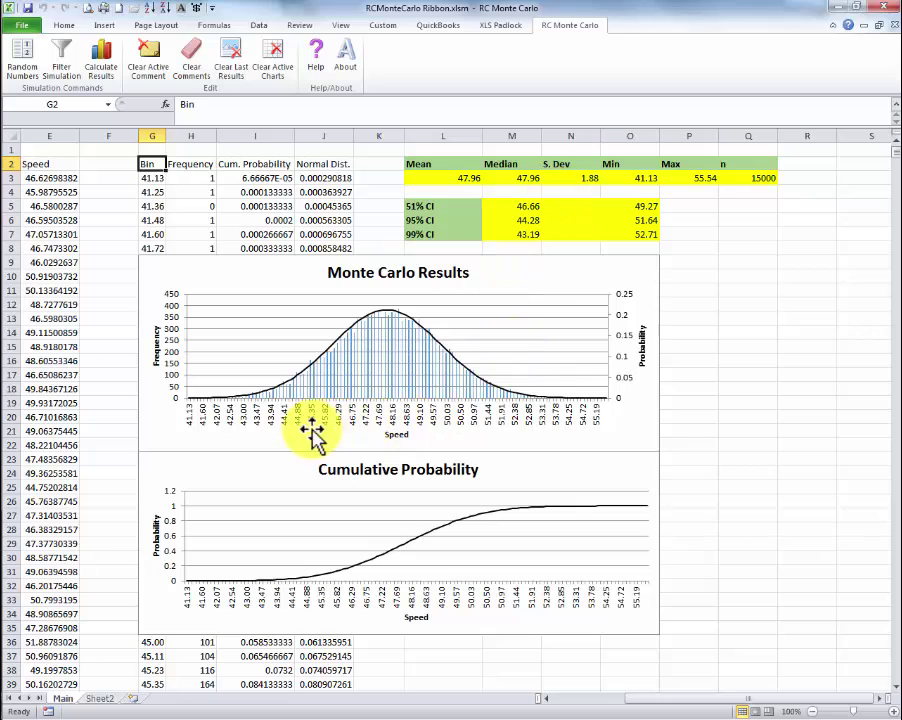
mouse_move(231, 396)
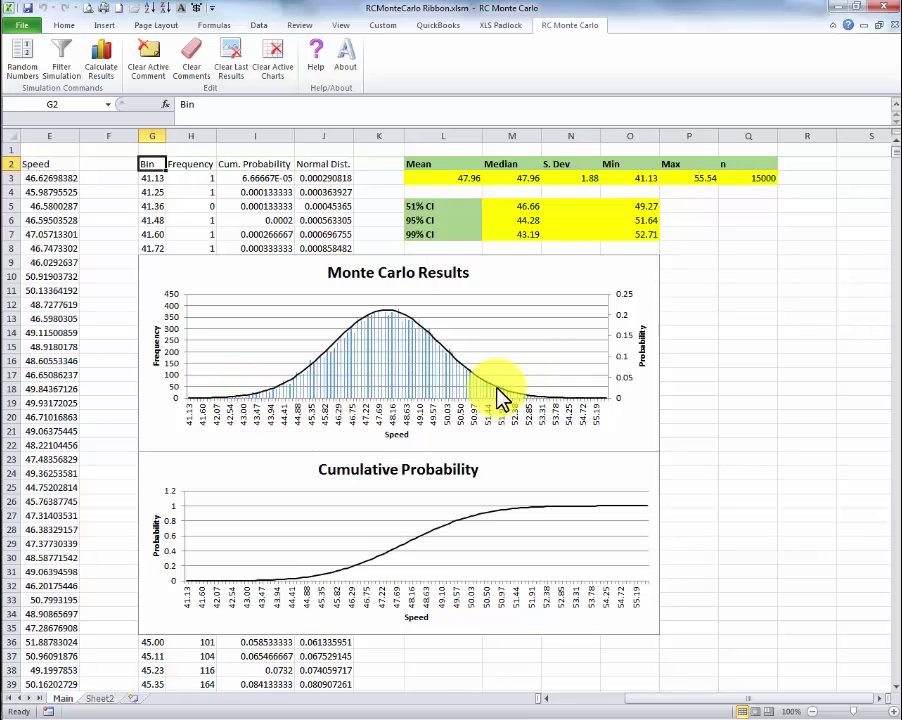
mouse_move(491, 396)
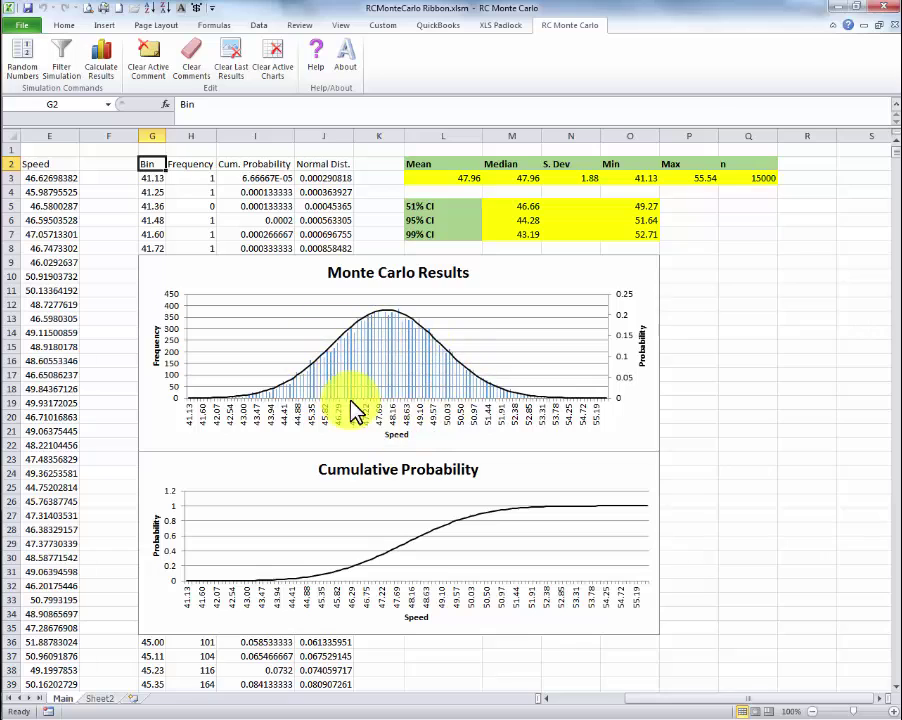
mouse_move(328, 405)
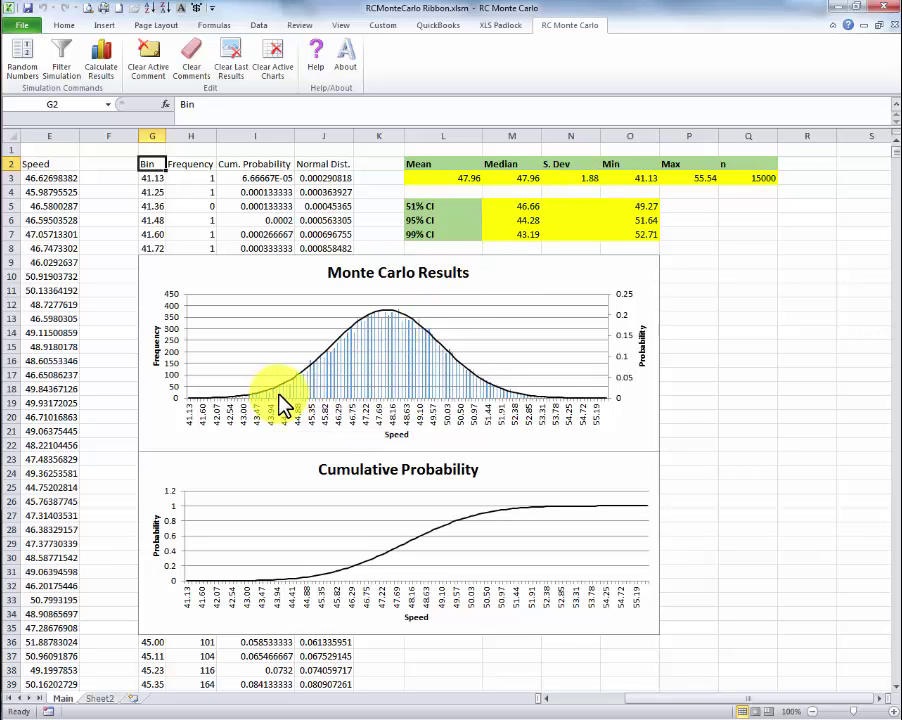
- Examine the distribution in the Monte Carlo Results chart and read a mid-curve point on the Cumulative Probability chart
mouse_move(271, 408)
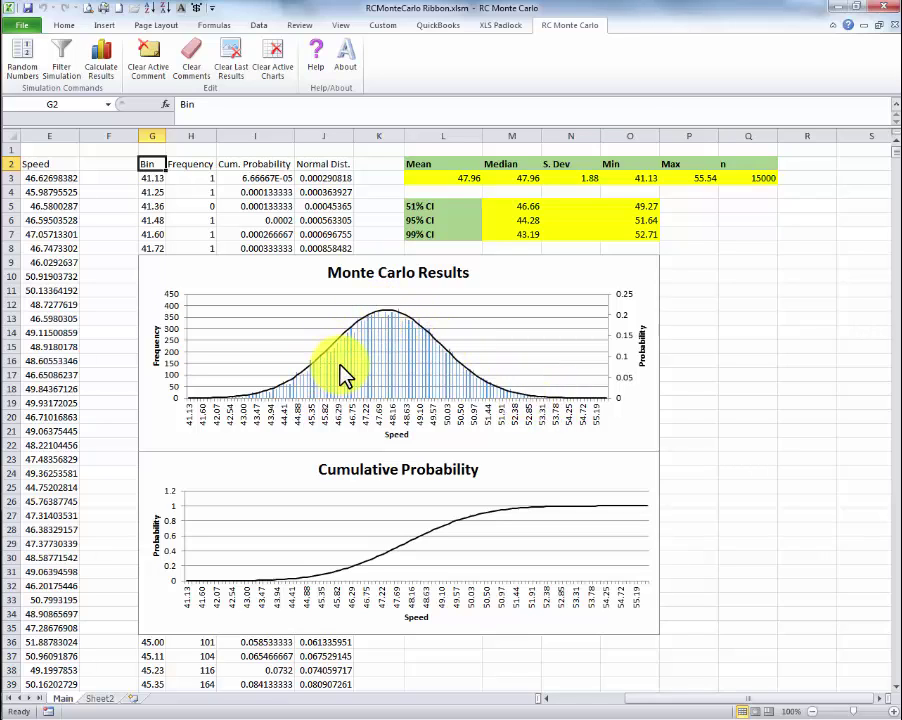
mouse_move(343, 375)
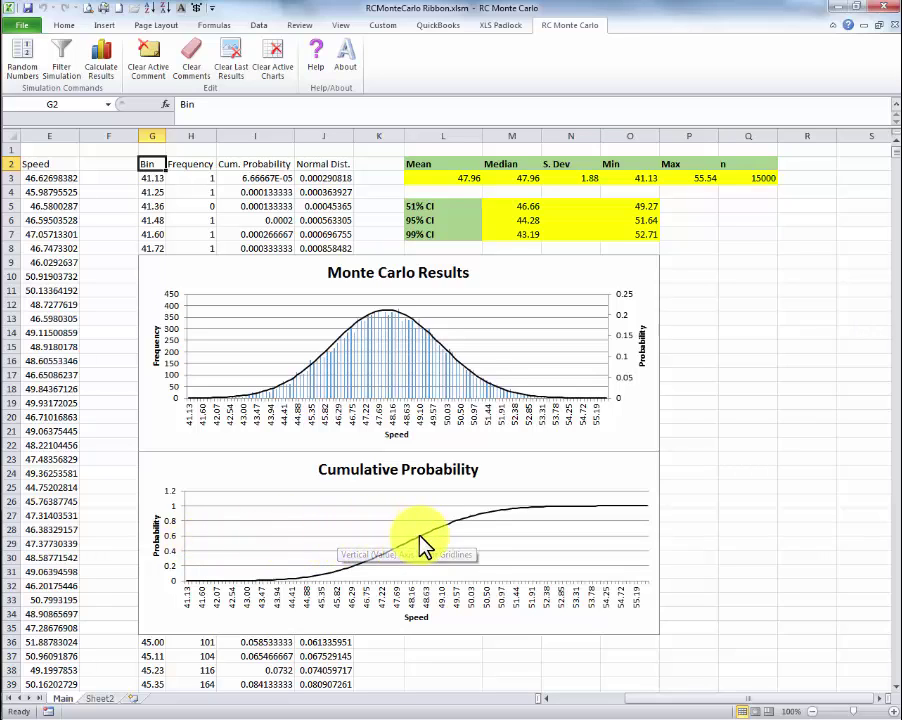
mouse_move(422, 545)
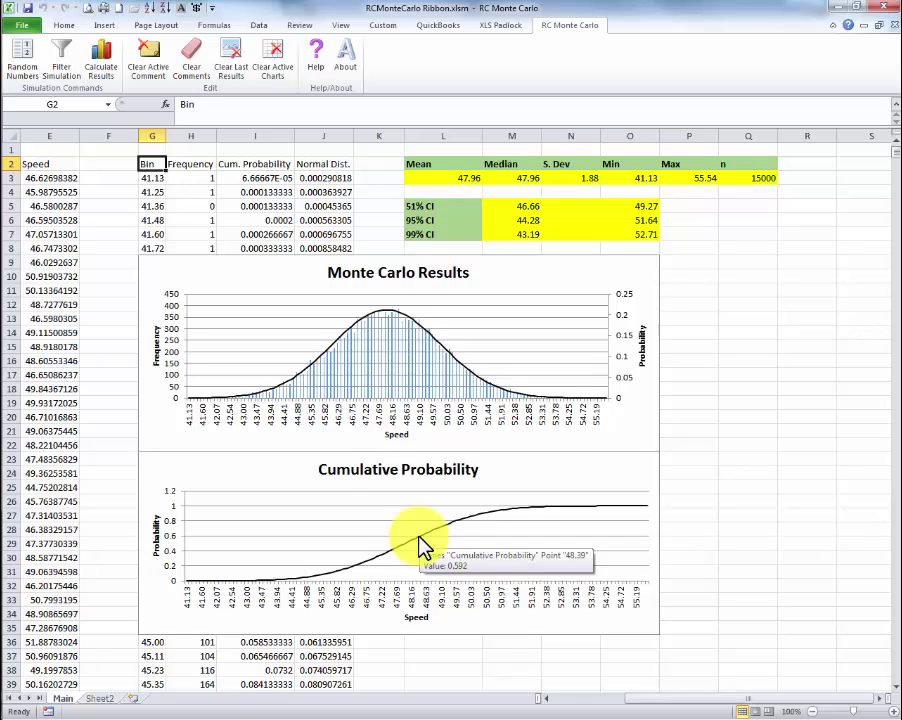
- Calculate the simulation results for the speeds starting at E3 again, with the output placed at cell D3 of Sheet2
scroll(238, 587, left, 2)
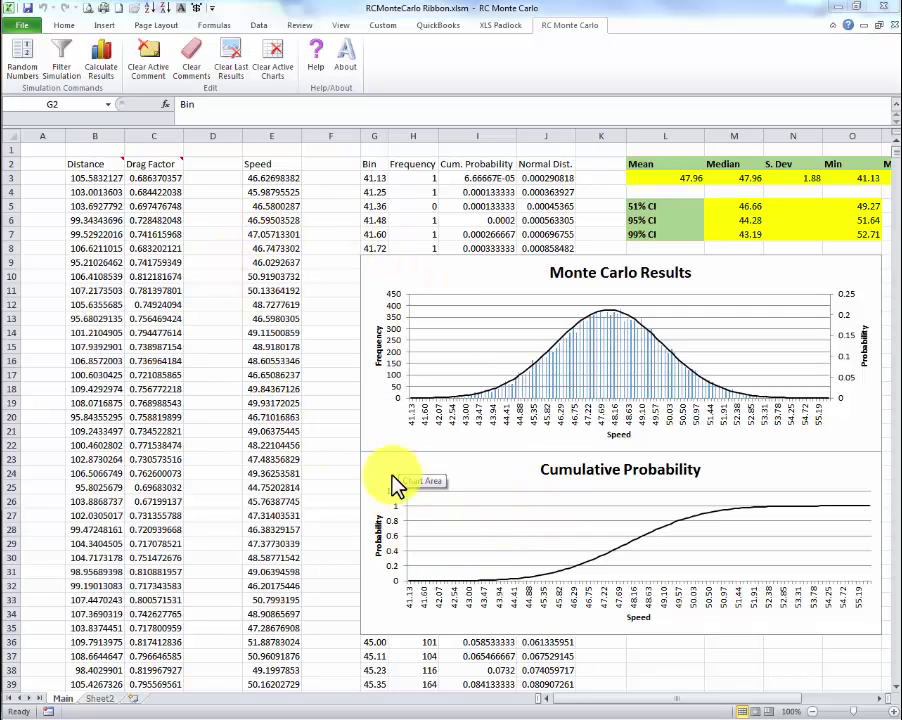
click(268, 178)
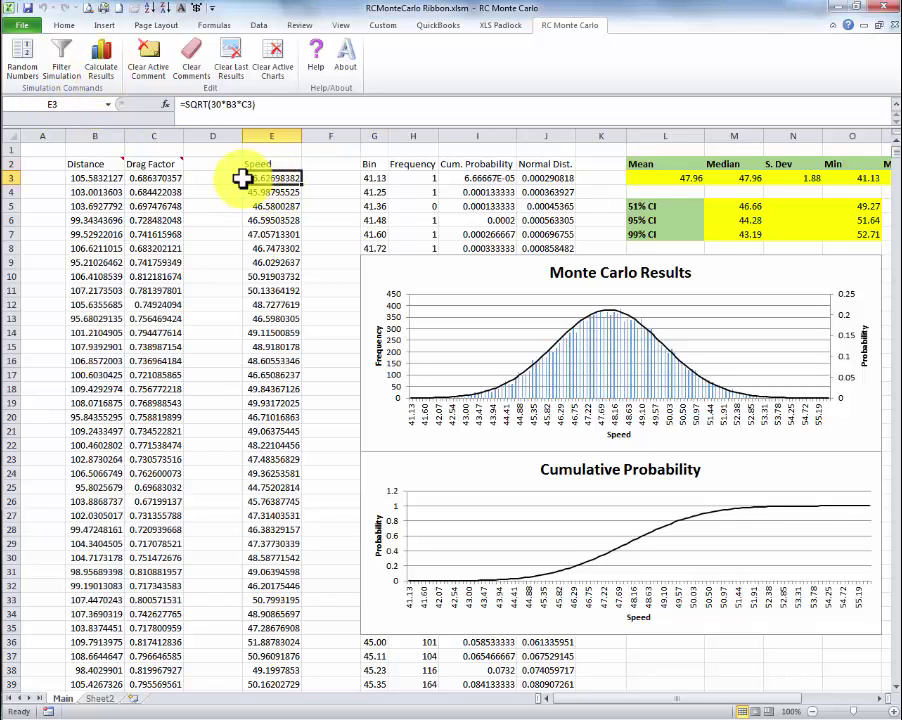
click(100, 58)
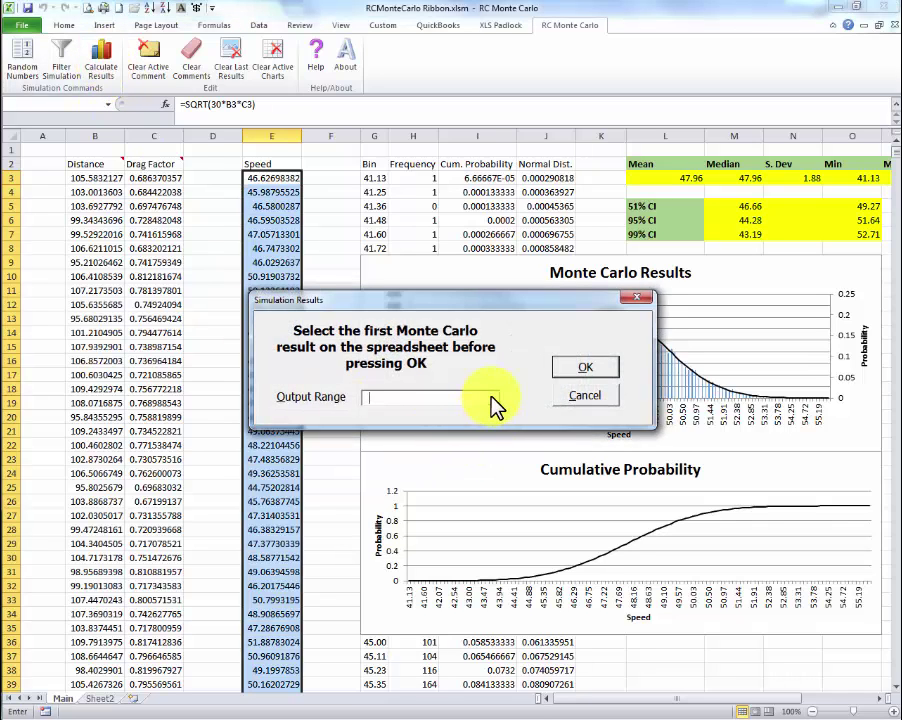
click(493, 399)
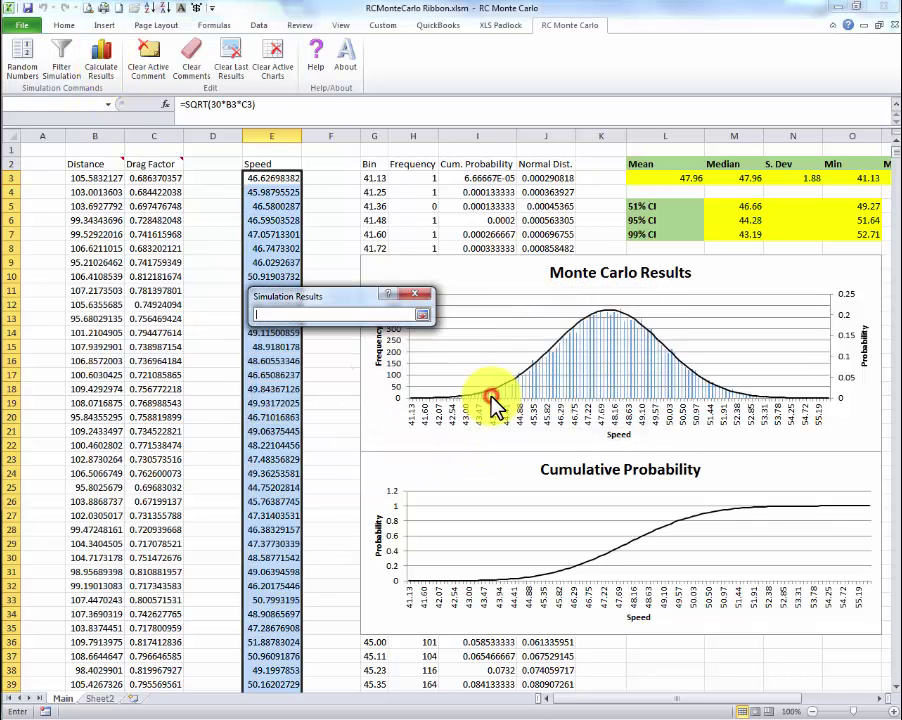
click(100, 698)
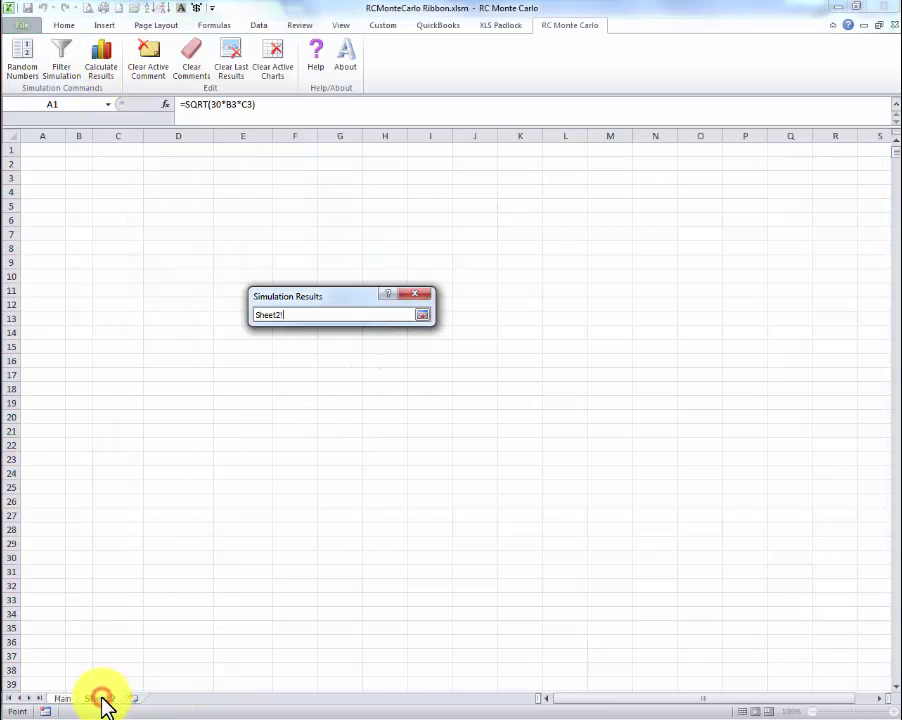
click(79, 166)
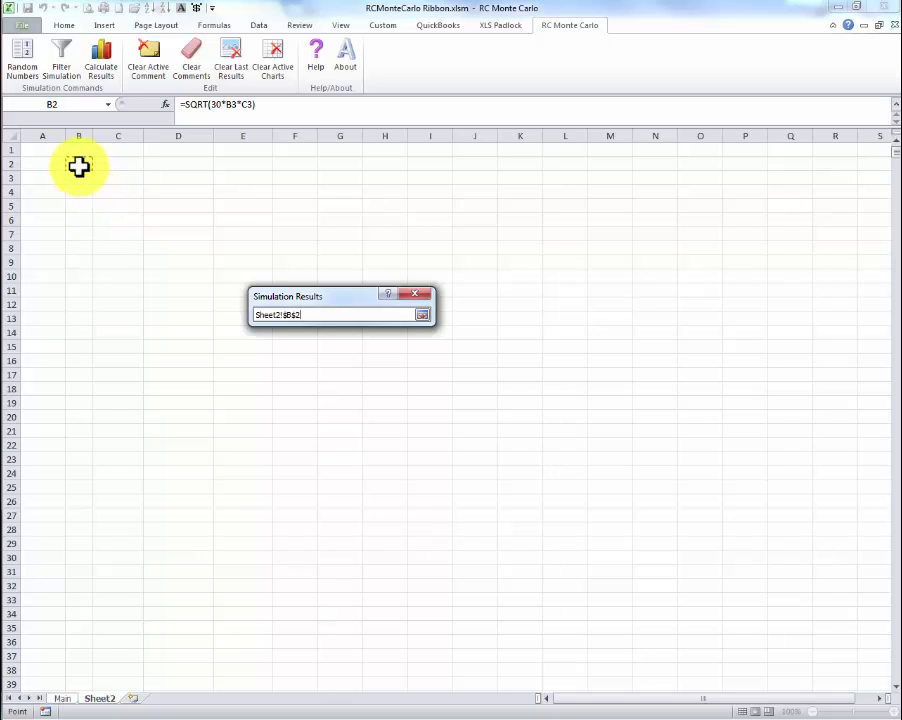
click(151, 180)
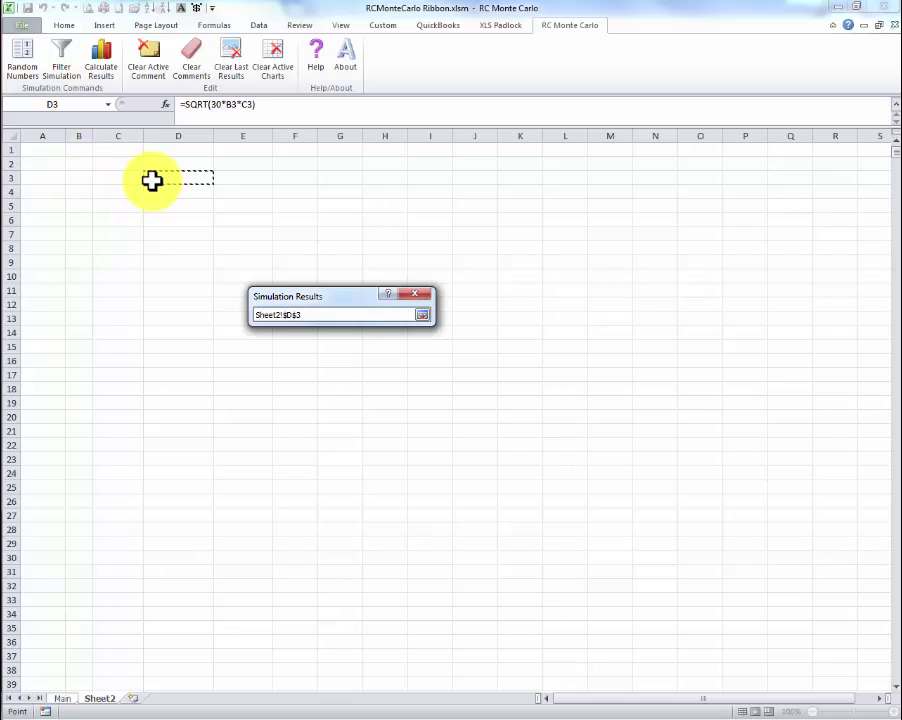
key(Return)
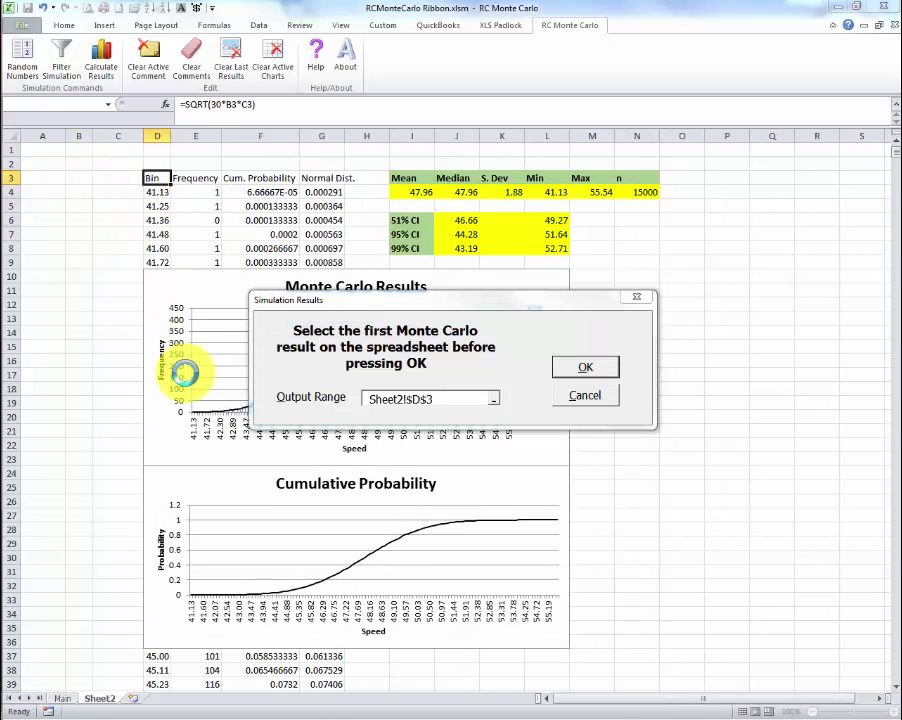